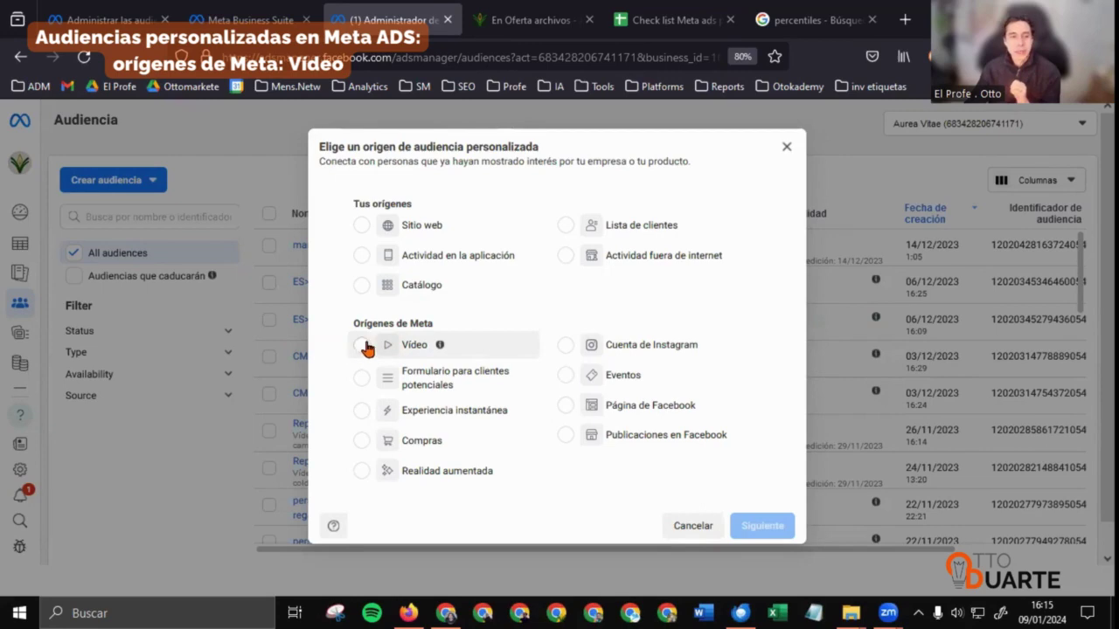
# - Choose Vídeo from the Meta sources as the custom audience origin and continue to its setup form
pyautogui.click(363, 345)
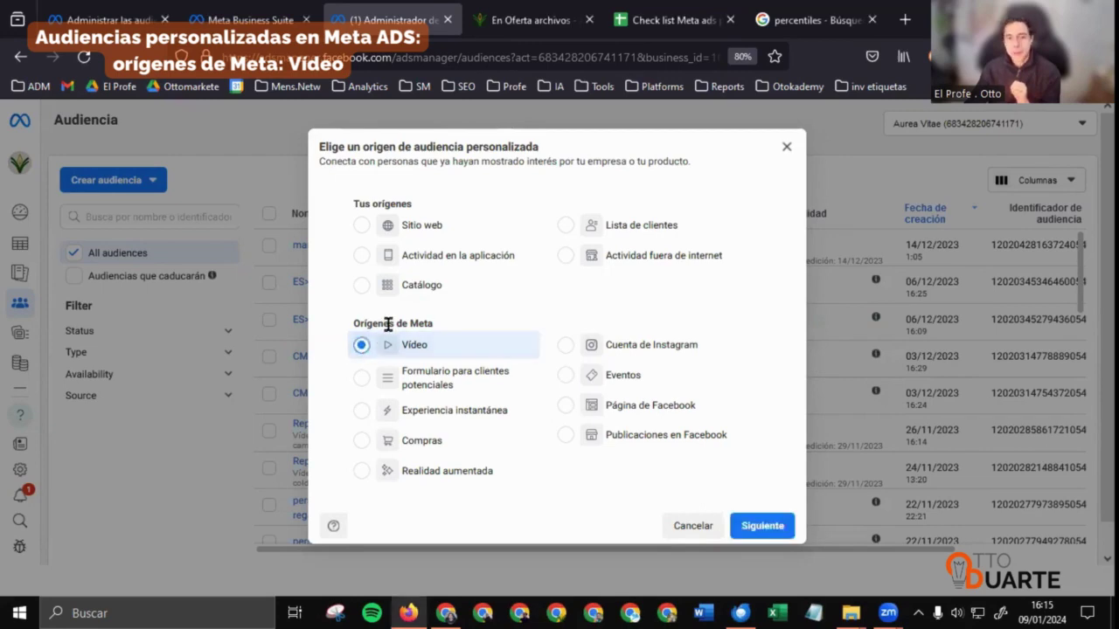
pyautogui.moveTo(432, 324); pyautogui.dragTo(350, 325)
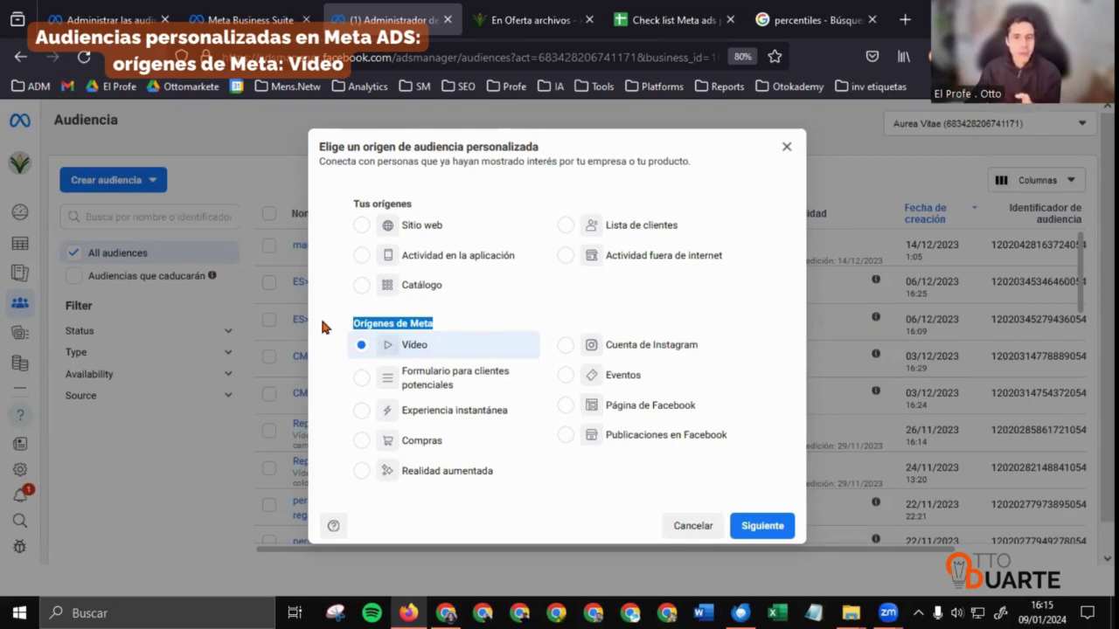
pyautogui.click(759, 525)
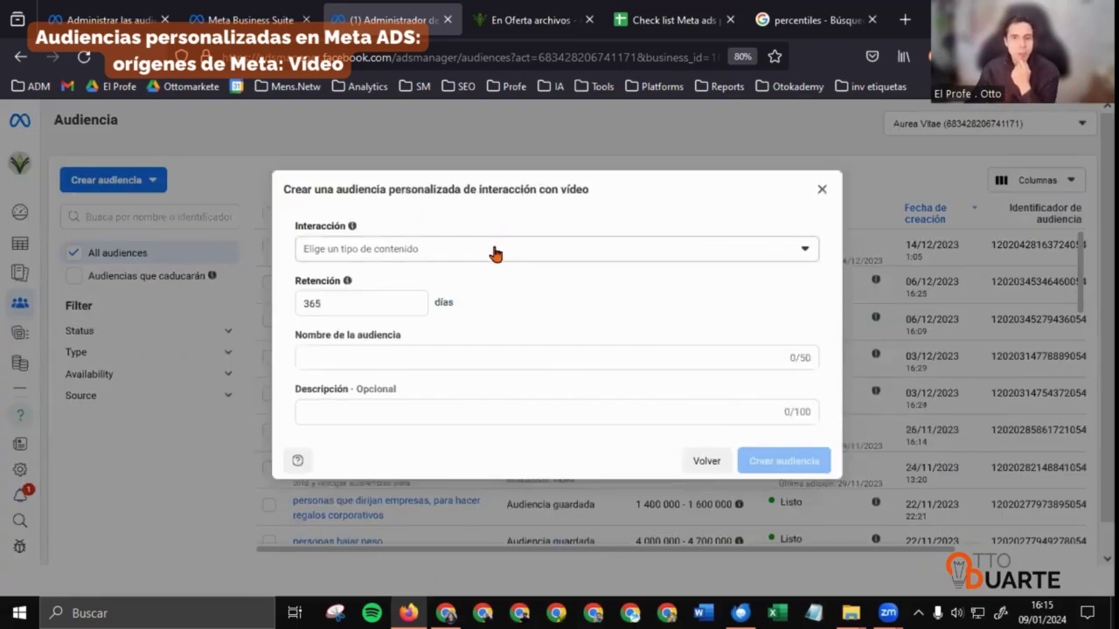
# - Set the audience interaction to people who have watched at least 3 seconds of the video
pyautogui.click(495, 253)
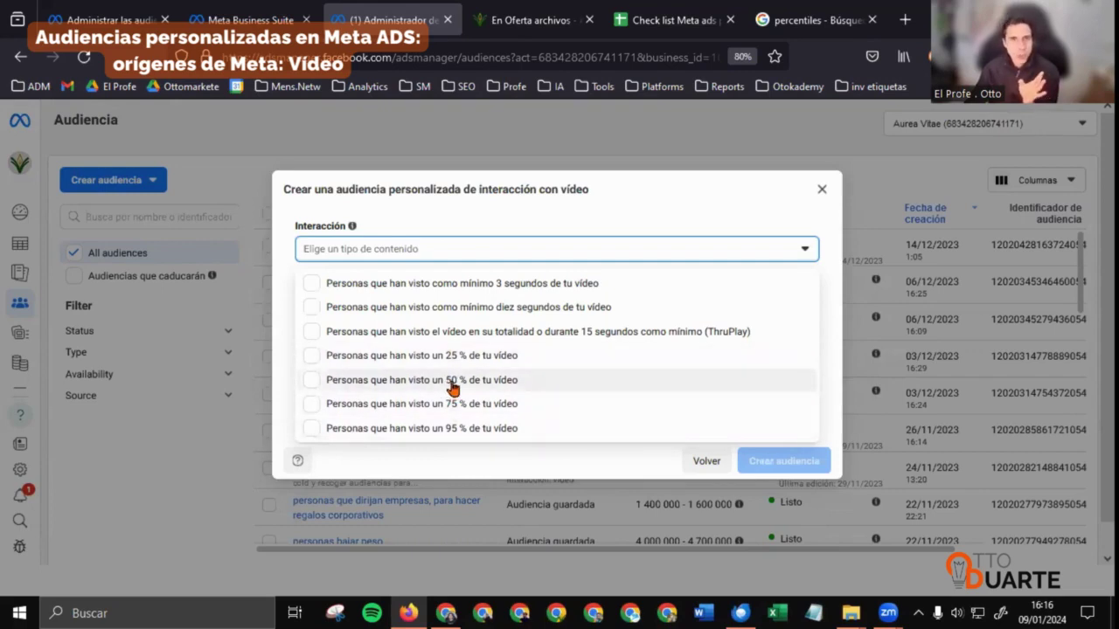
pyautogui.click(468, 285)
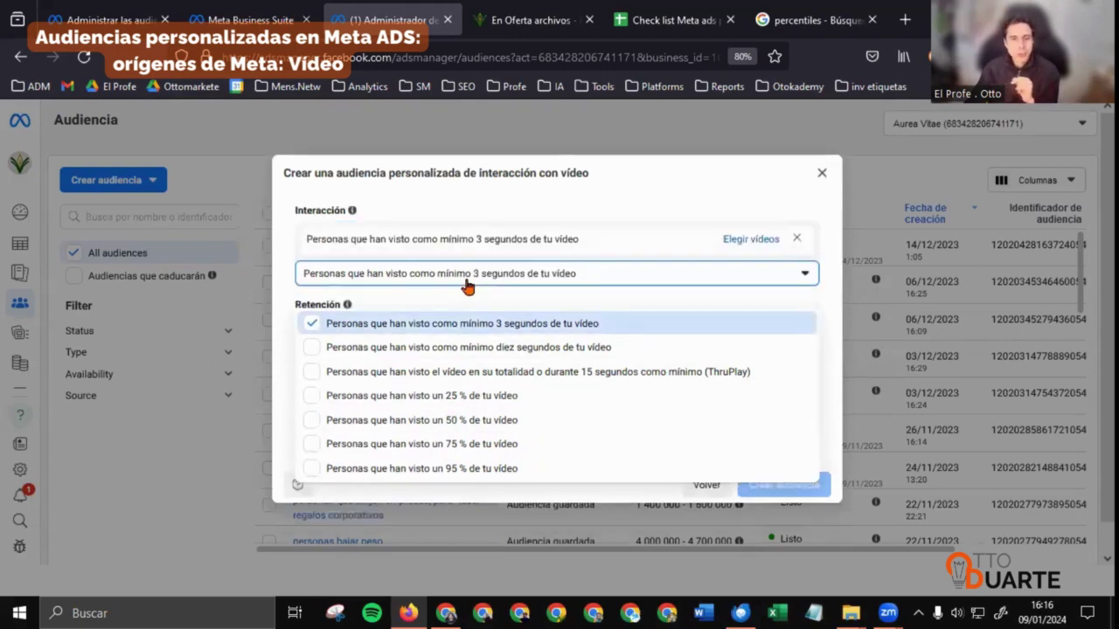
pyautogui.click(281, 306)
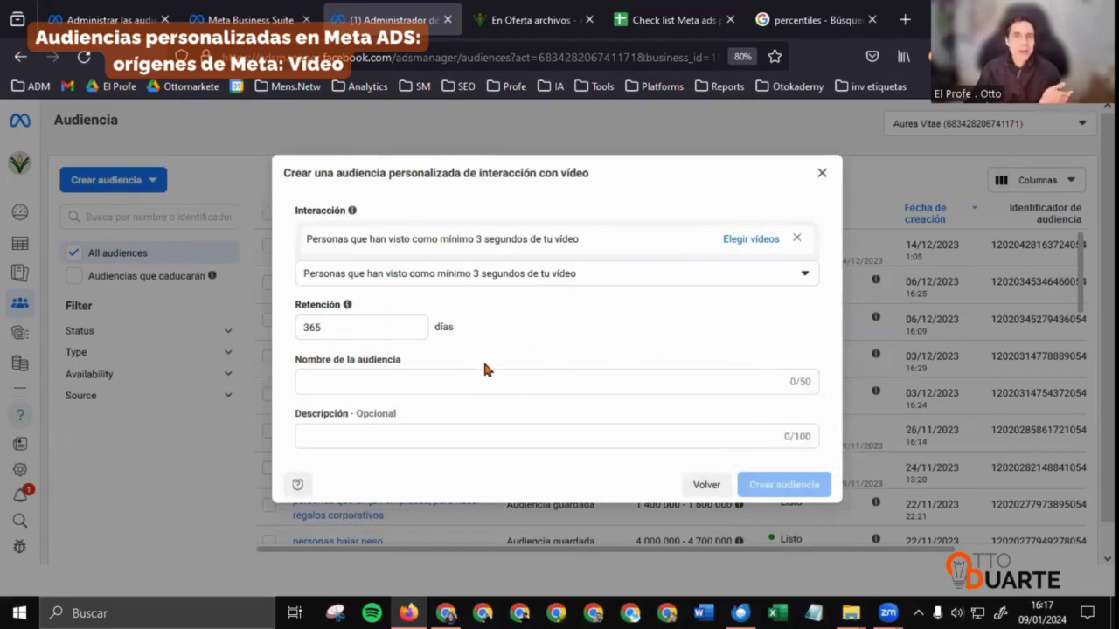
# - Set the retention to 15 days and name the audience "Vídeo café 15D"
pyautogui.click(484, 382)
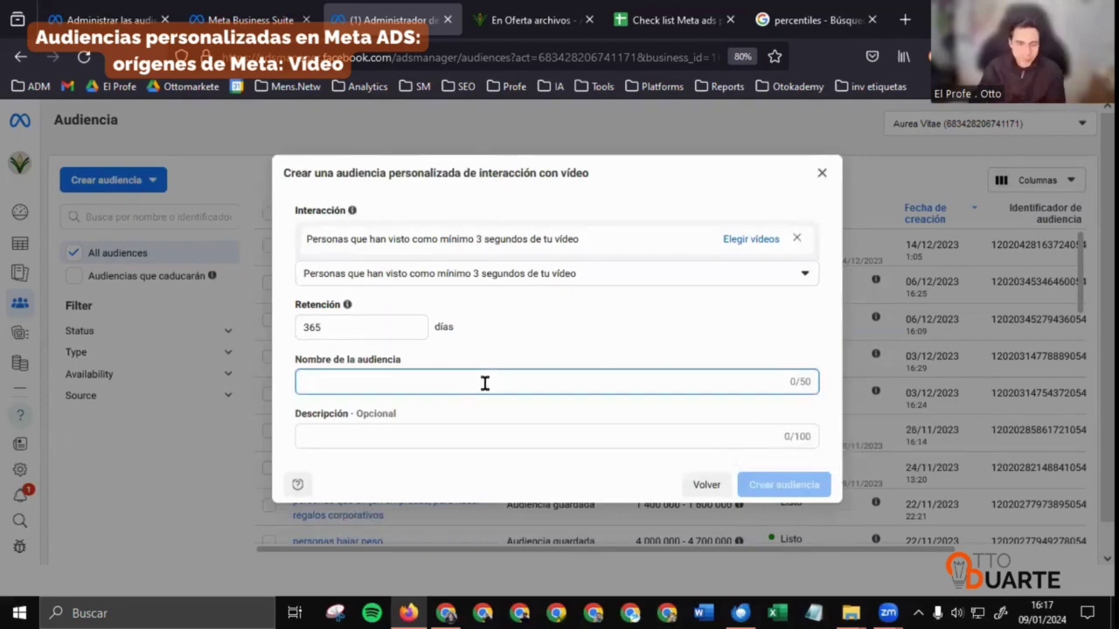
pyautogui.doubleClick(396, 323)
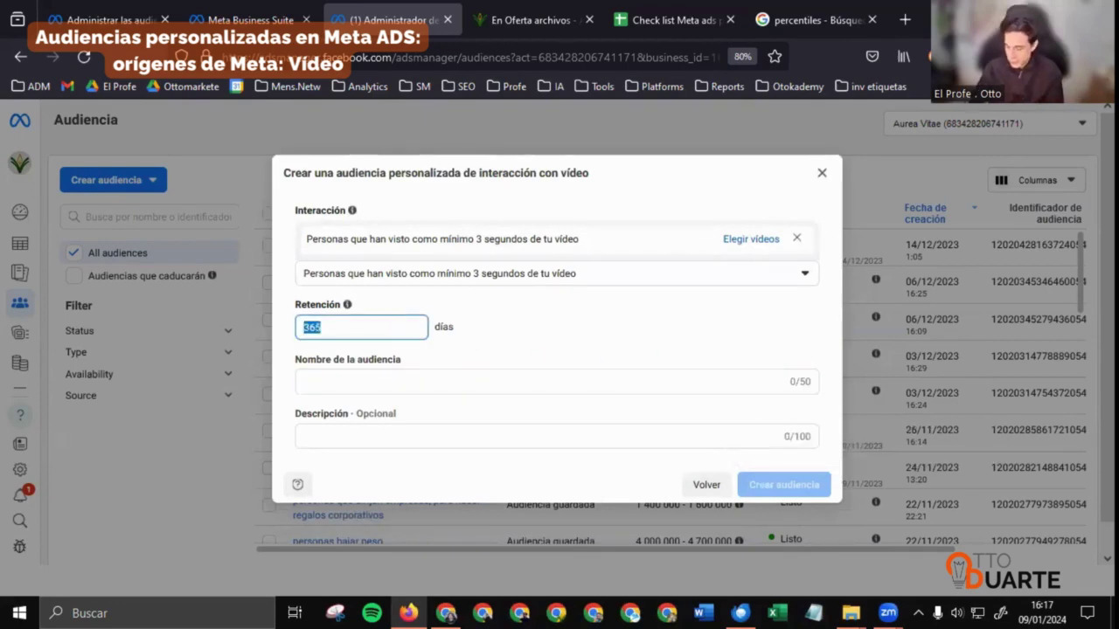
pyautogui.write('15')
pyautogui.click(409, 381)
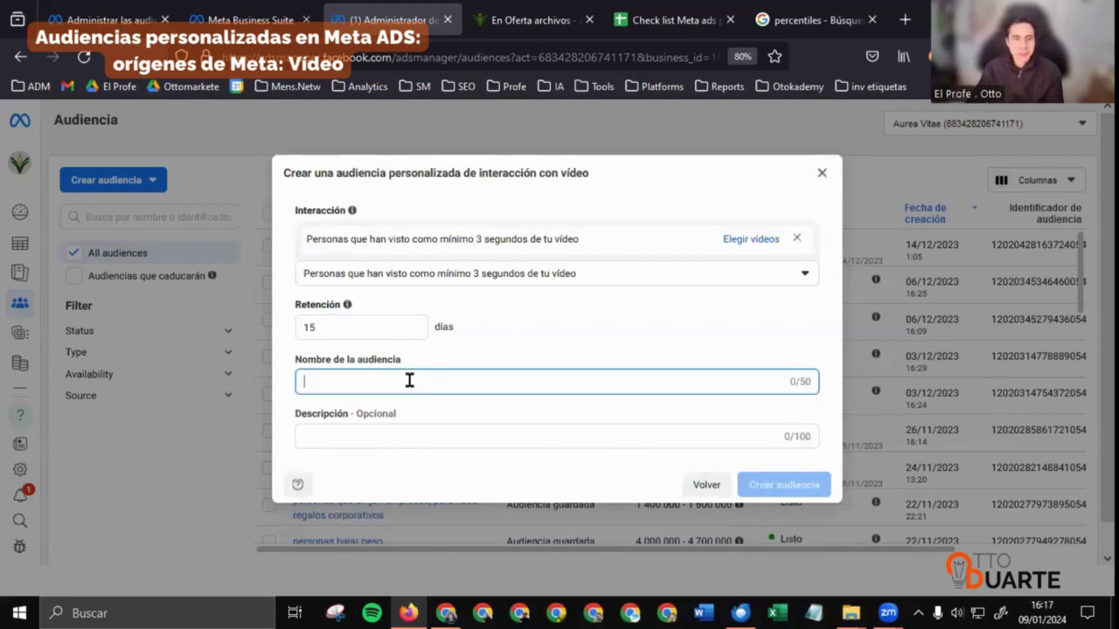
pyautogui.write('Víde')
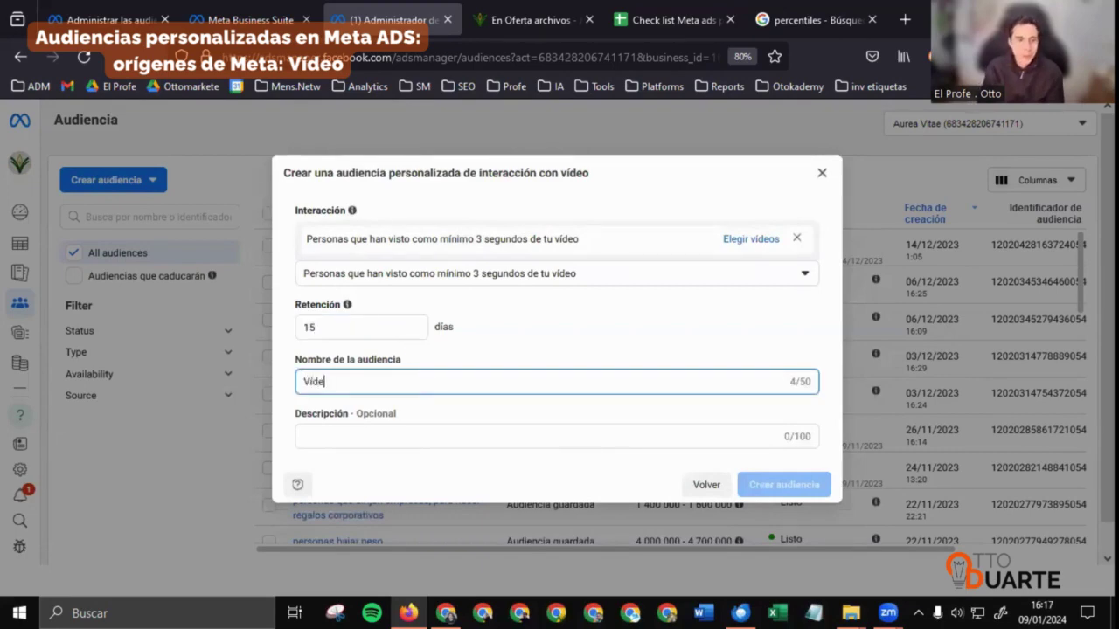
pyautogui.write('o café 1')
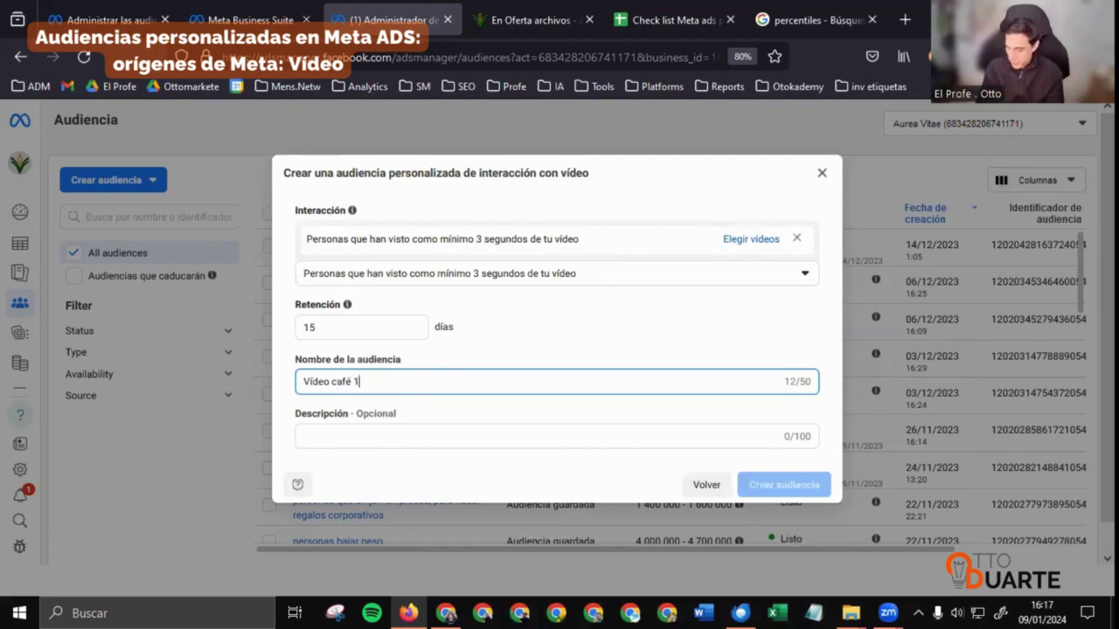
pyautogui.write('5D')
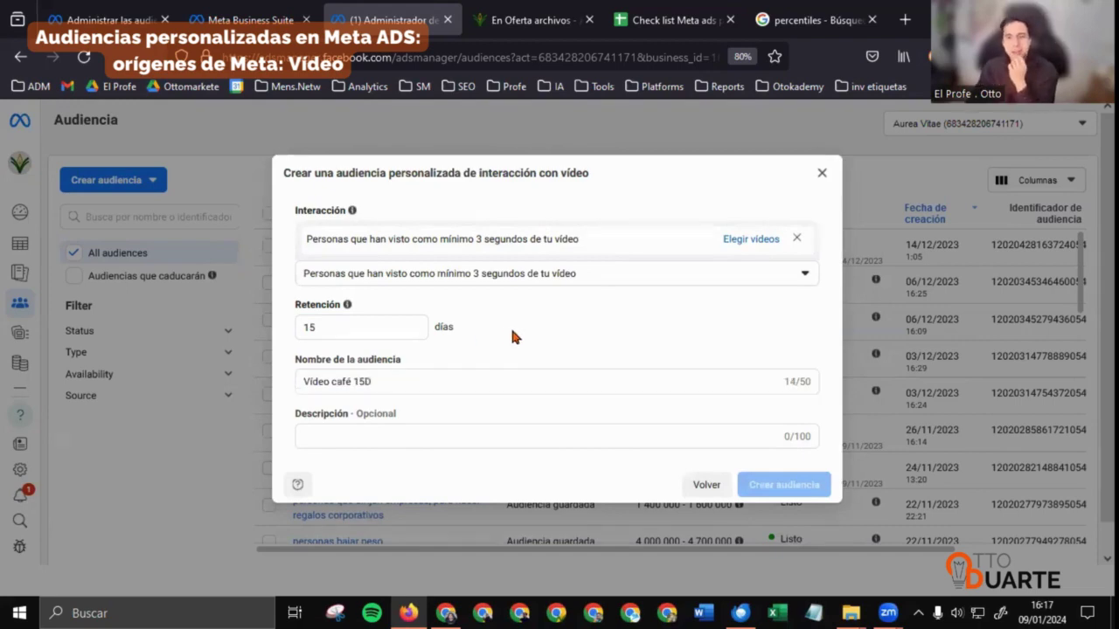
pyautogui.click(505, 324)
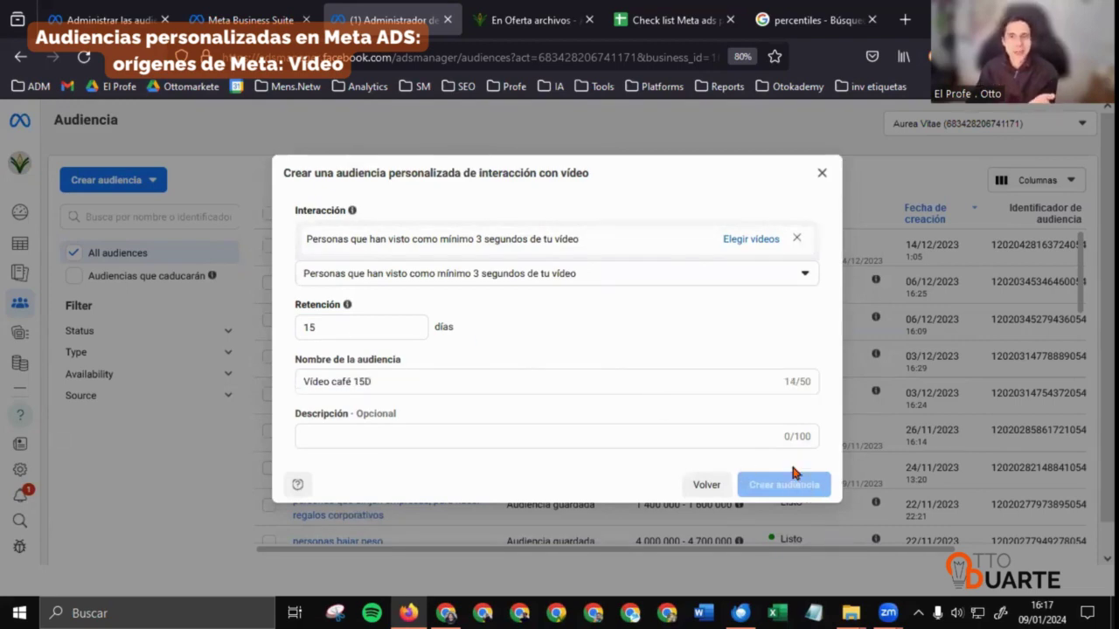
# - Start choosing videos for the 3-second interaction, with the professional Instagram account as the video source
pyautogui.click(741, 241)
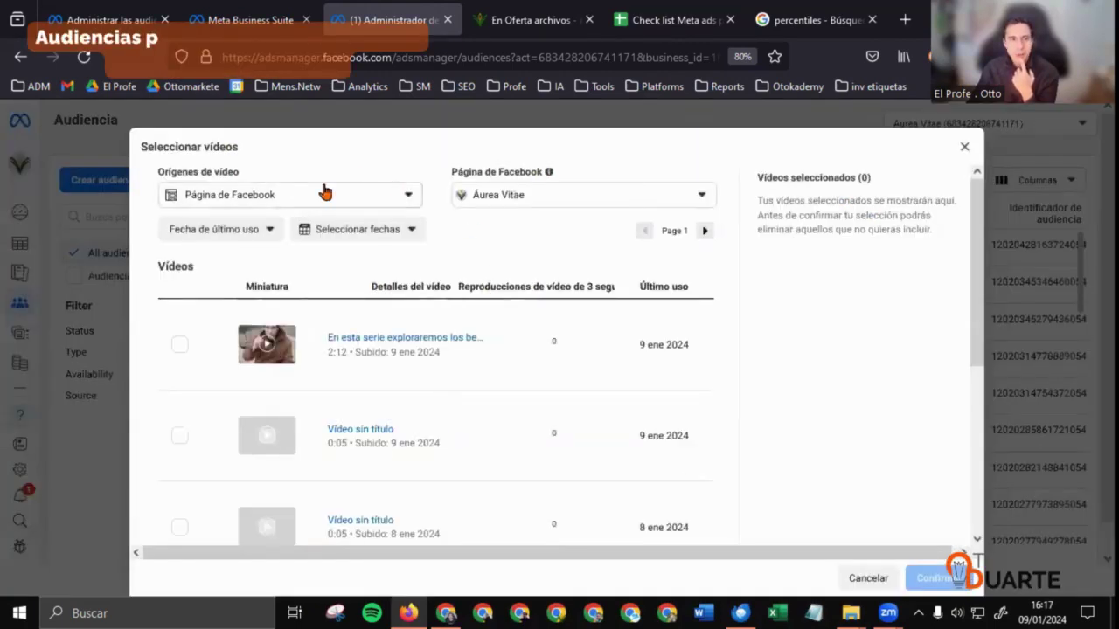
pyautogui.click(298, 200)
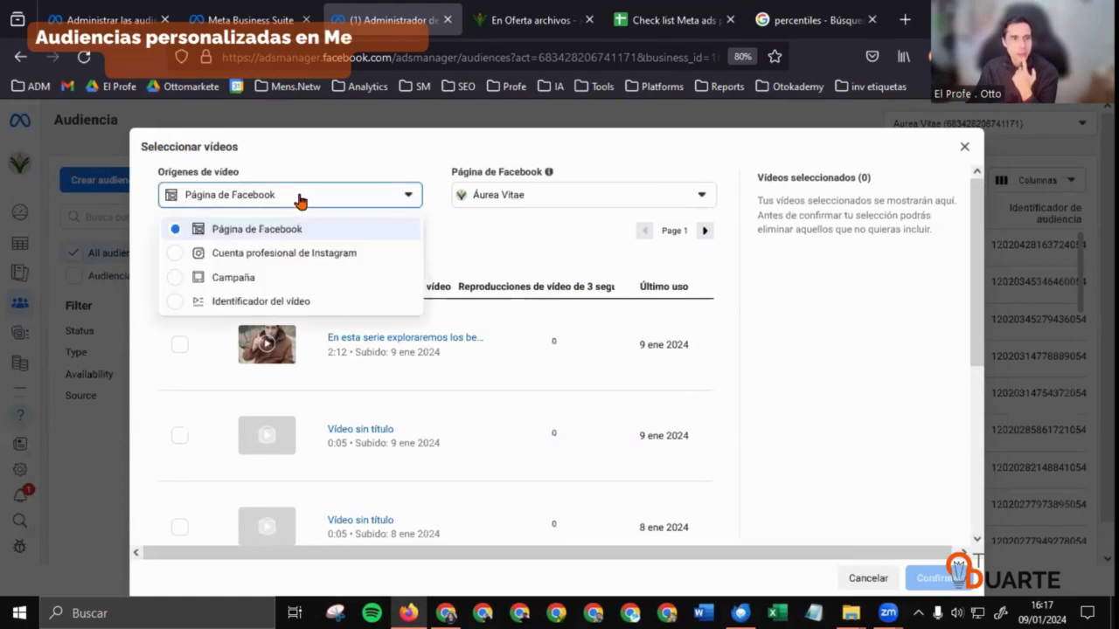
pyautogui.click(245, 262)
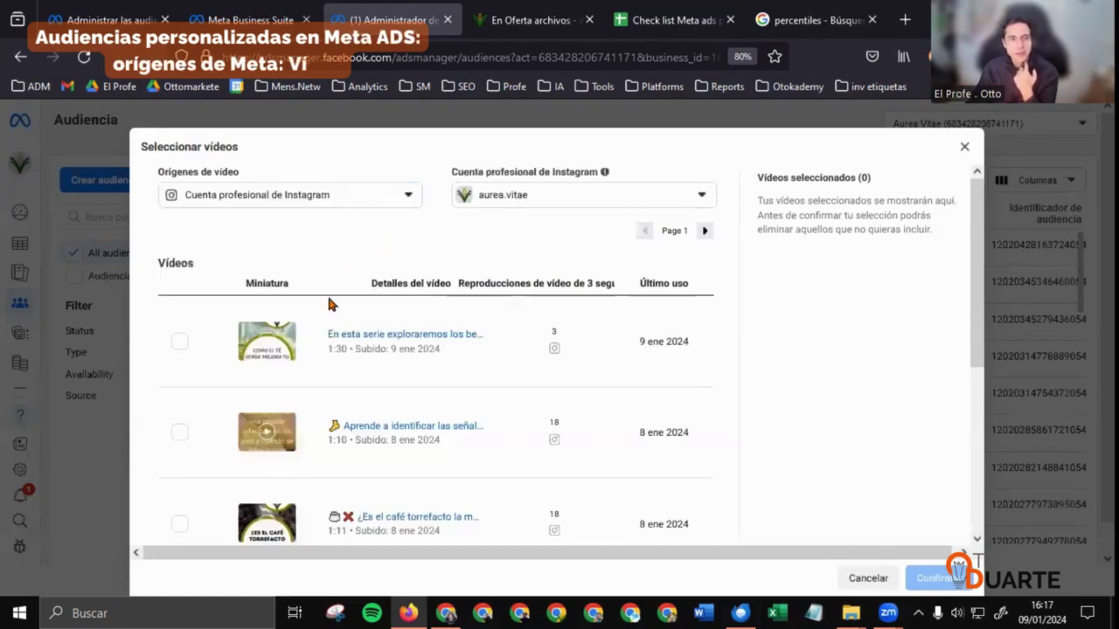
# - Preview the 1:30 green tea video from 9 January 2024, select it and confirm it for the 3-second interaction
pyautogui.click(264, 354)
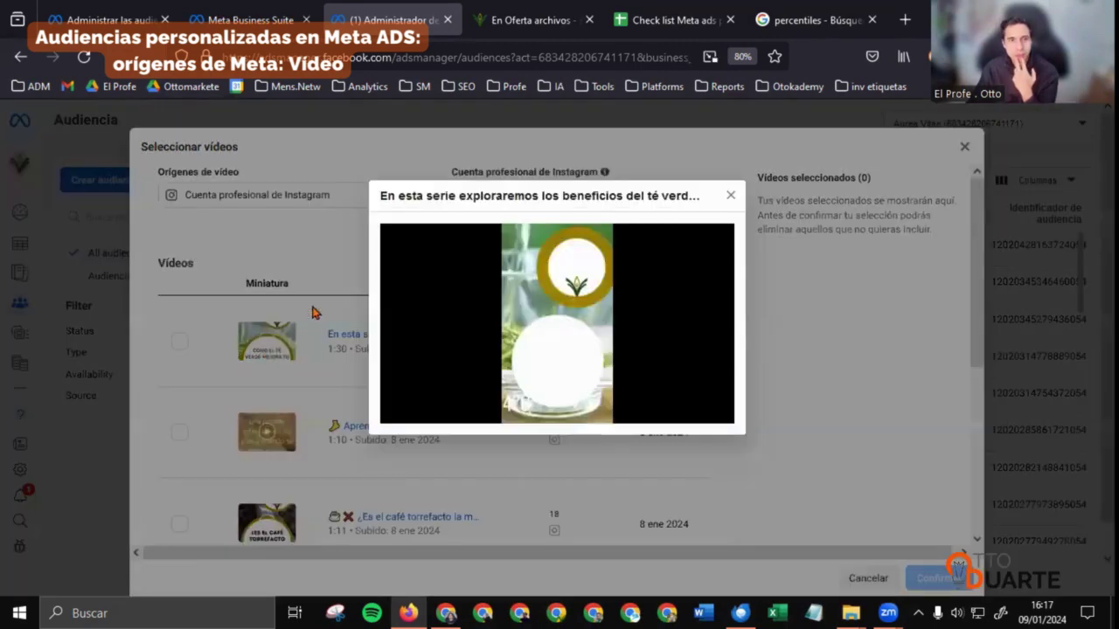
pyautogui.click(722, 197)
pyautogui.click(179, 341)
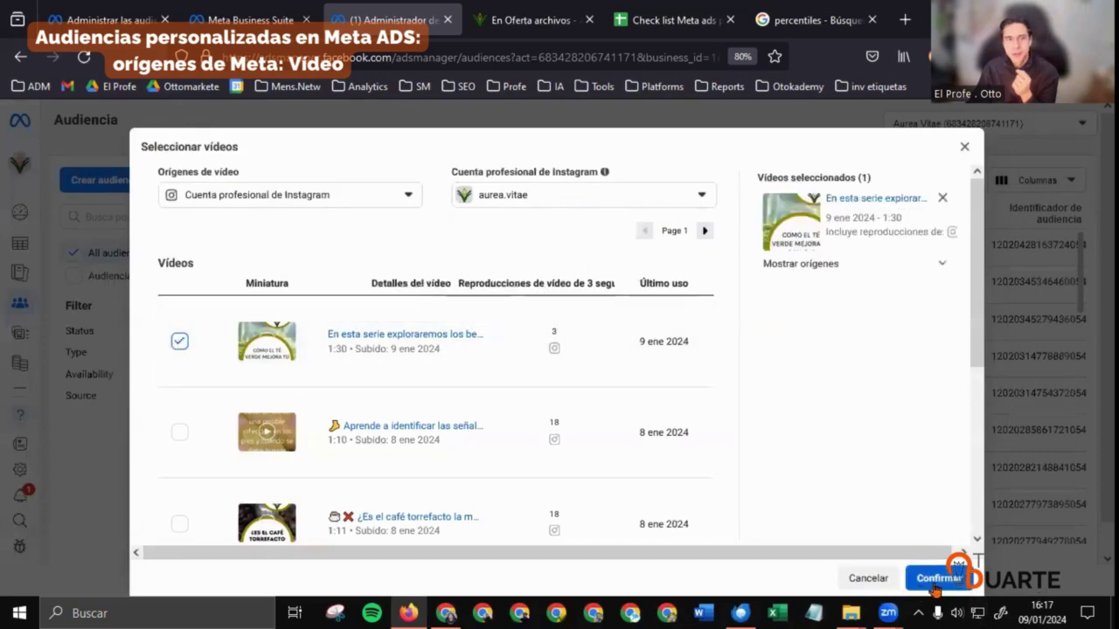
pyautogui.click(382, 201)
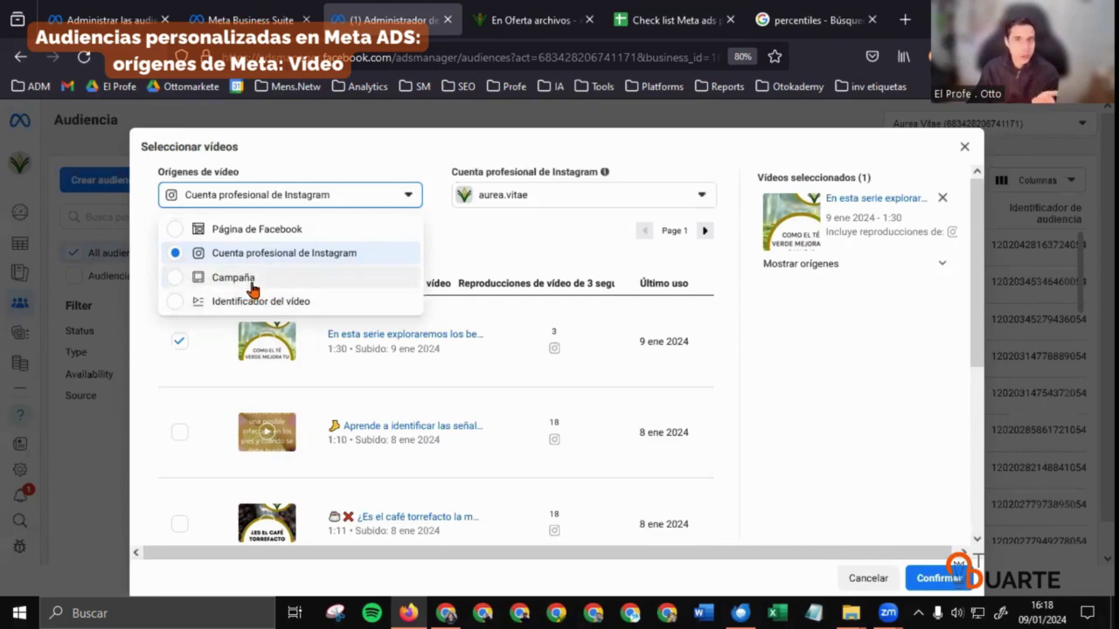
pyautogui.click(782, 354)
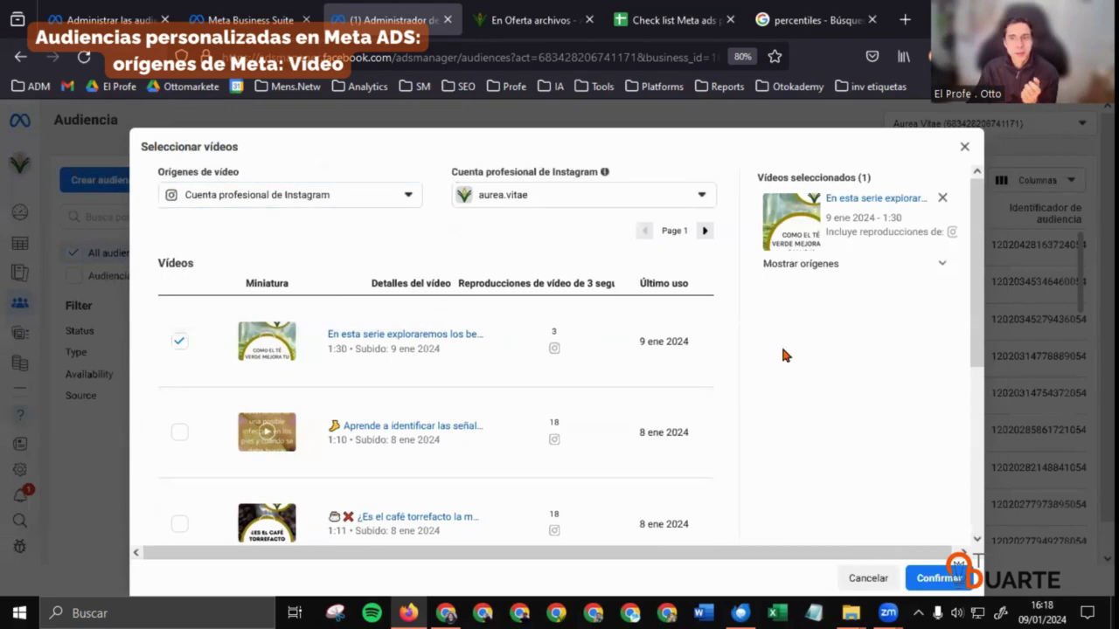
pyautogui.click(937, 578)
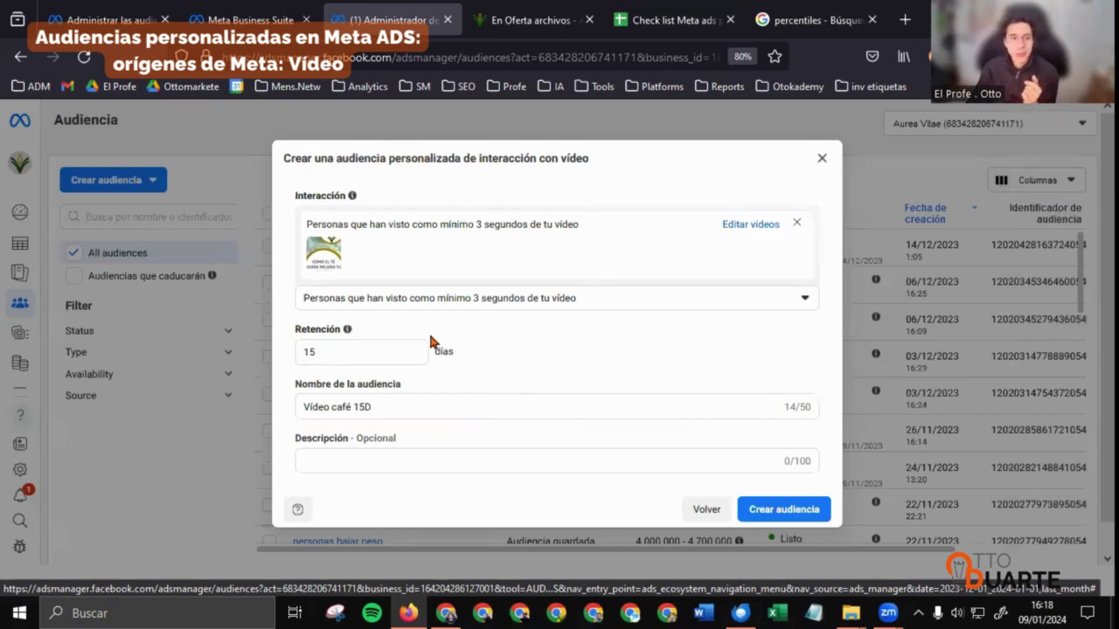
# - Add a second interaction for people who watched the whole video or at least 15 seconds (ThruPlay)
pyautogui.moveTo(320, 266)
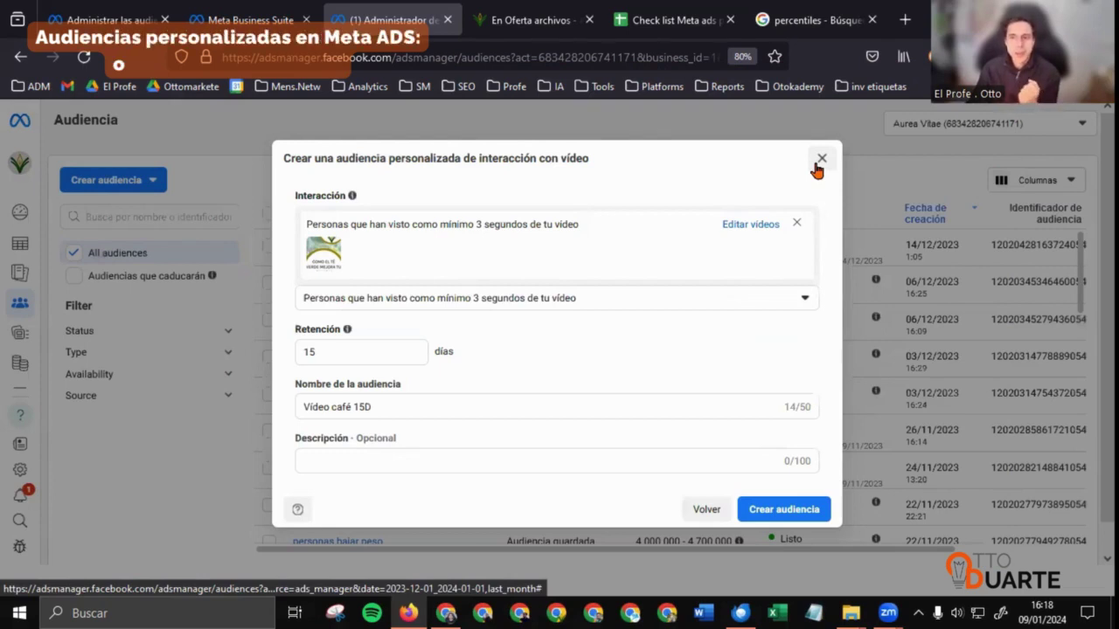
pyautogui.click(550, 300)
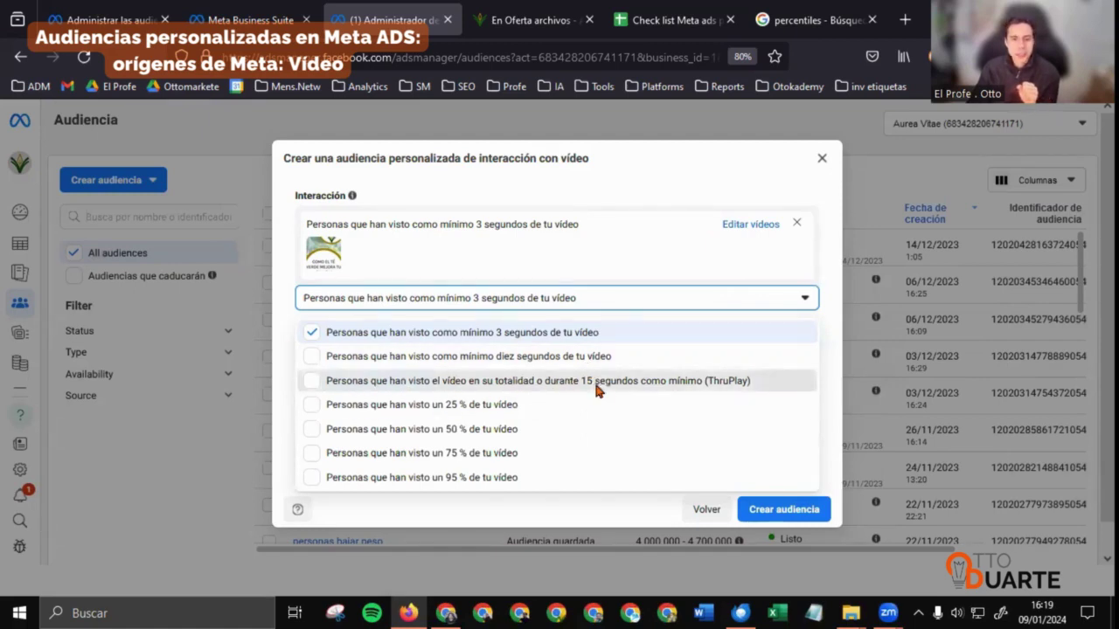
pyautogui.click(593, 385)
pyautogui.click(276, 358)
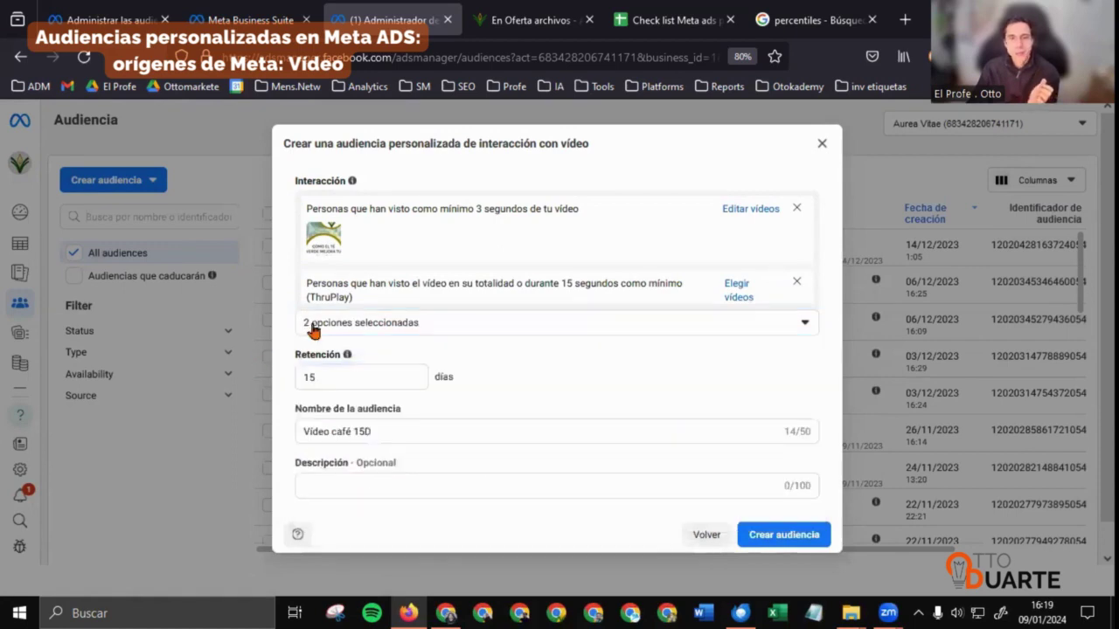
# - Assign the 2:12 video "En esta serie exploraremos los be..." from the Áurea Vitae Facebook page to the ThruPlay interaction
pyautogui.click(739, 297)
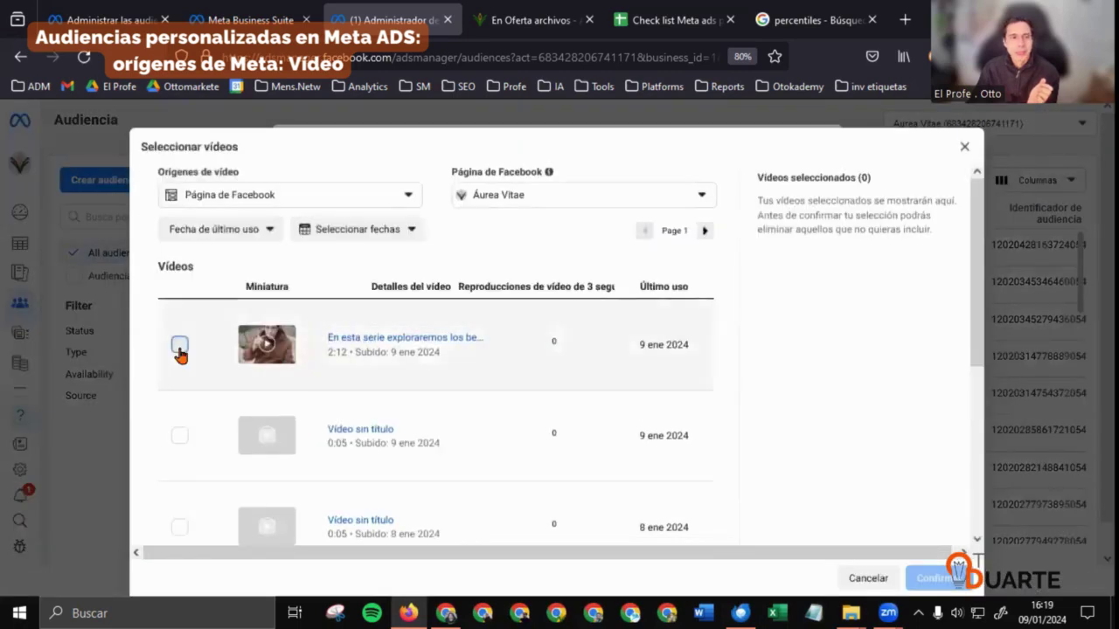
pyautogui.click(179, 346)
pyautogui.click(938, 578)
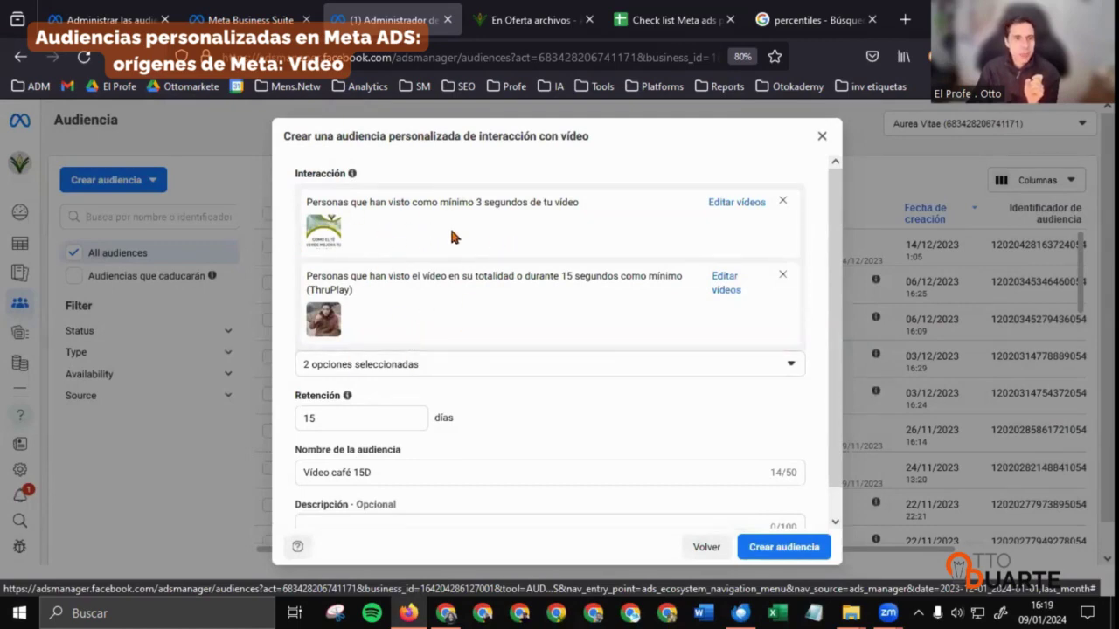
pyautogui.scroll(-1, 544, 435)
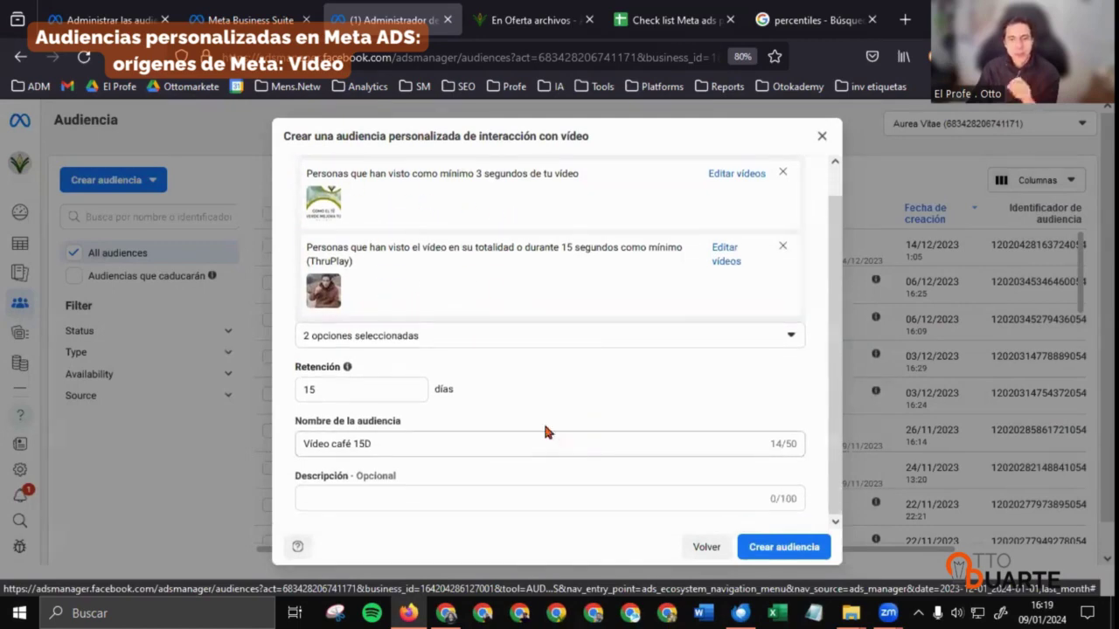